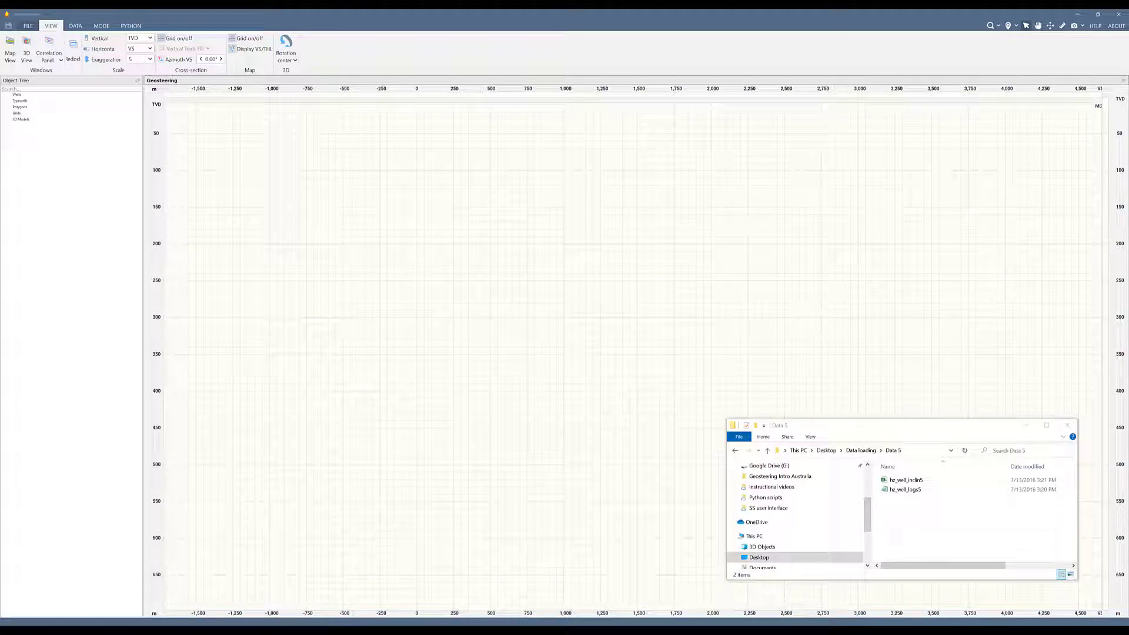
# - Select the hz_well_inclin5 survey file in the Data 5 folder
pyautogui.click(916, 481)
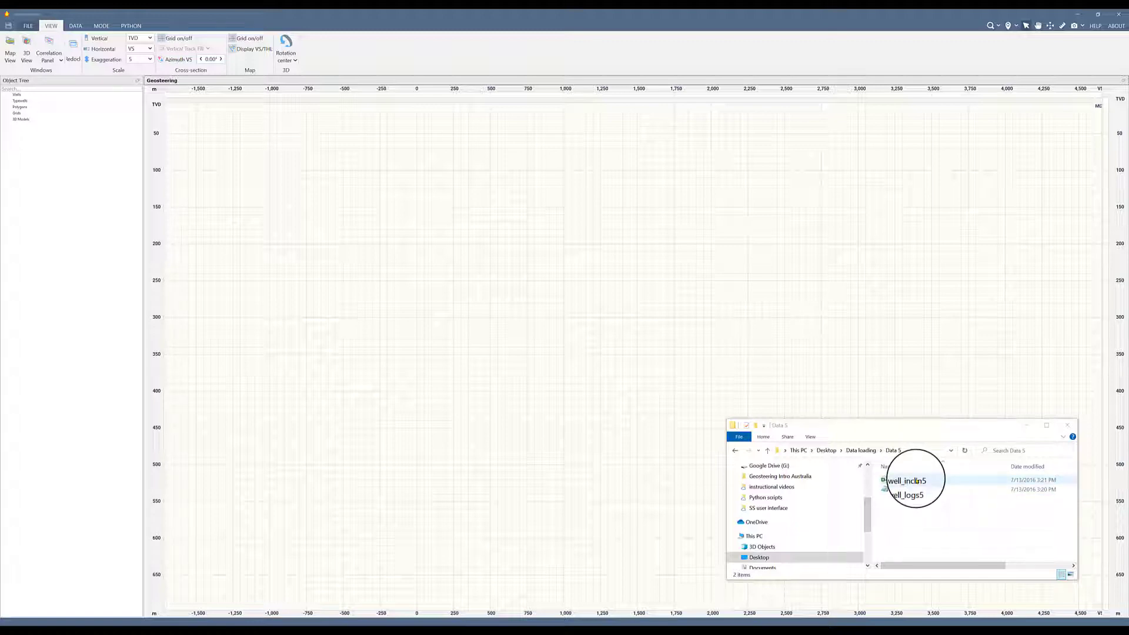
# - Drop hz_well_inclin5 onto the Geosteering section and import it as a new well trajectory
pyautogui.moveTo(917, 481); pyautogui.dragTo(472, 296)
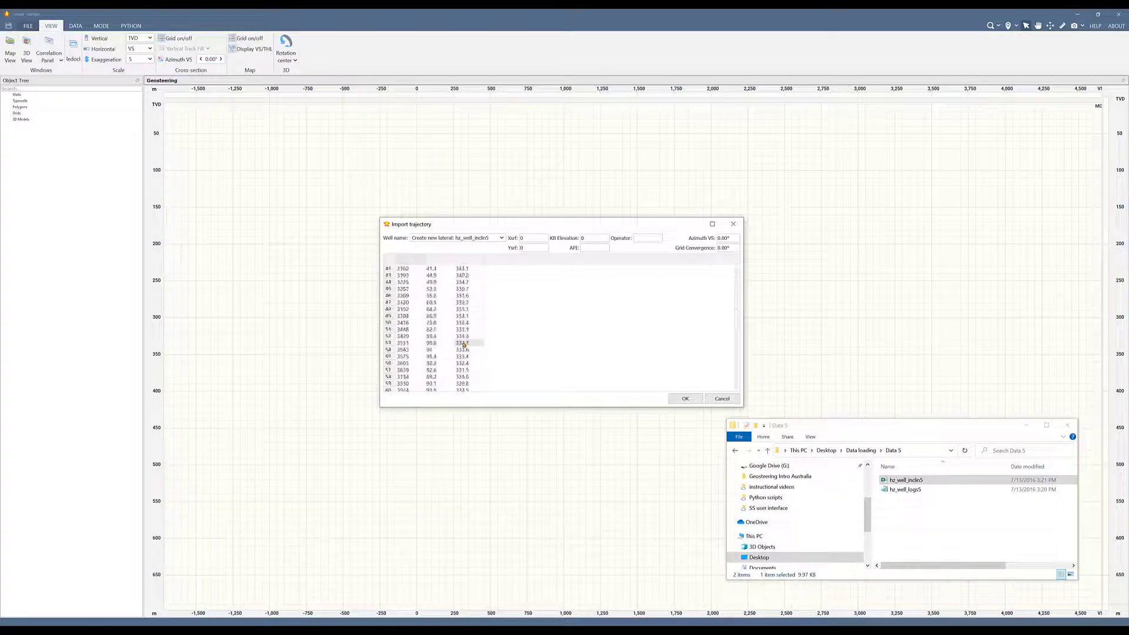
pyautogui.click(685, 399)
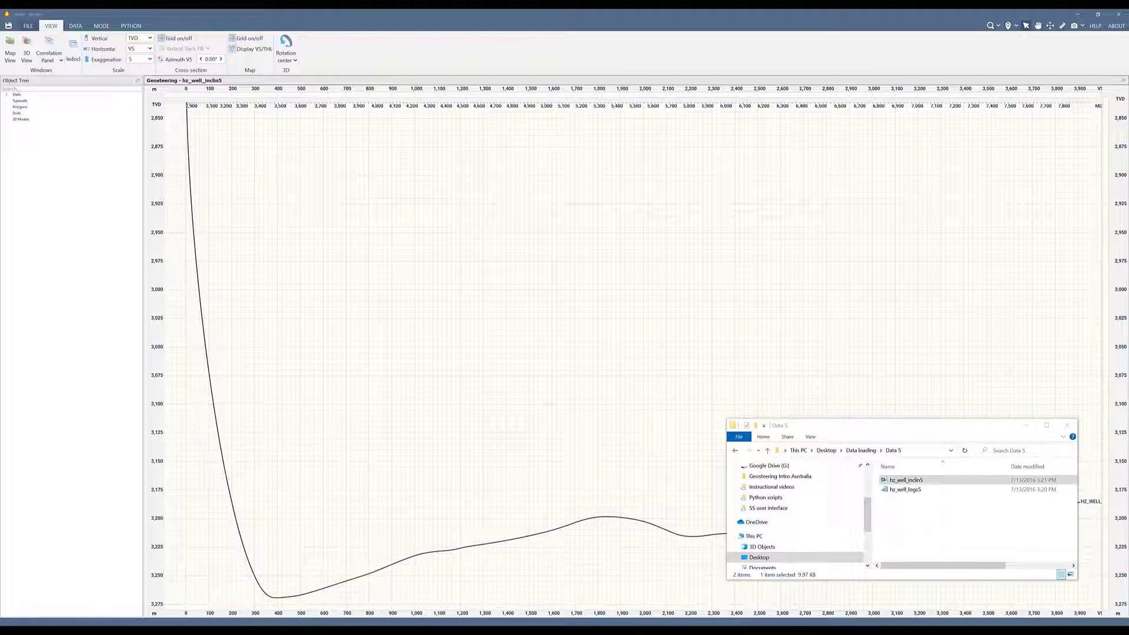
# - Create a new empty well, Well1, under the Wells group in the Object Tree
pyautogui.click(7, 96)
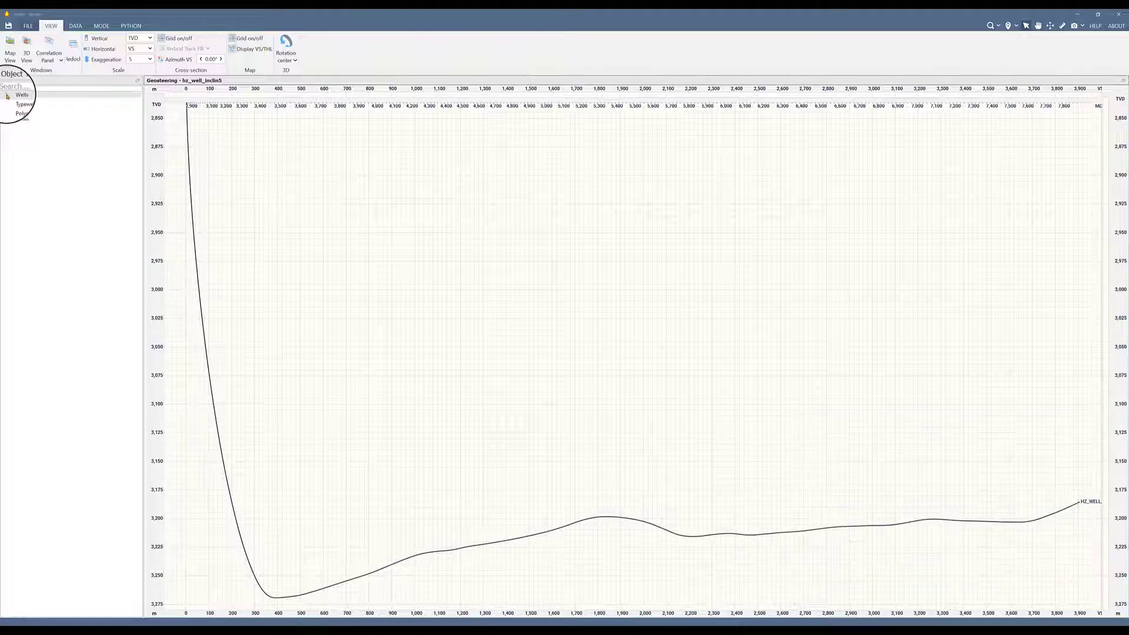
pyautogui.click(7, 96)
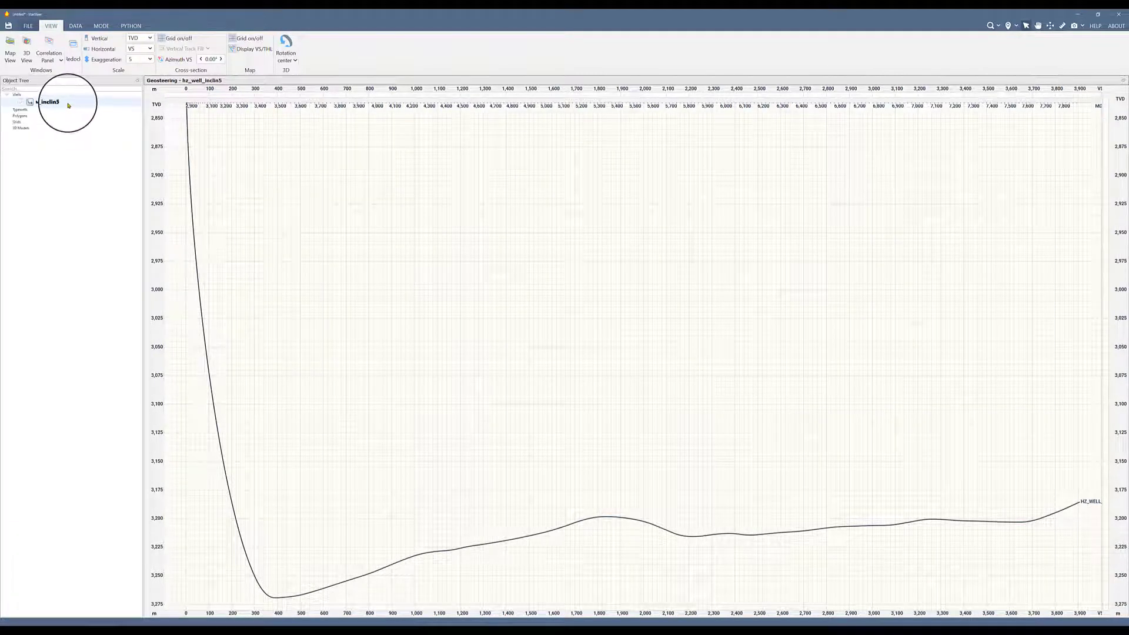
pyautogui.click(25, 95)
pyautogui.rightClick(25, 96)
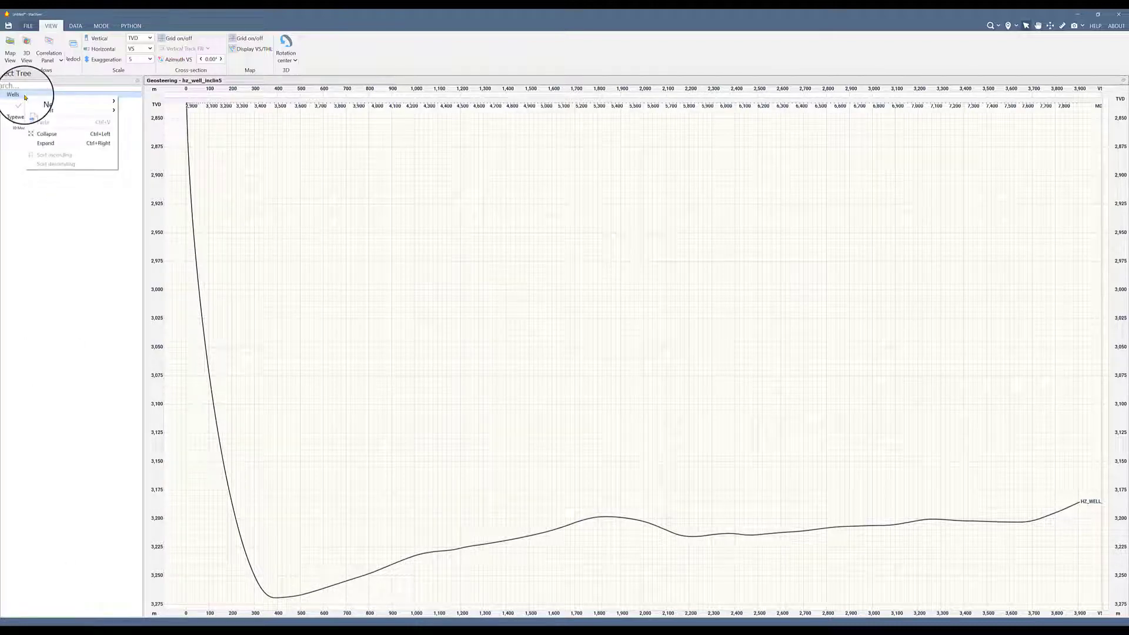
pyautogui.moveTo(83, 101)
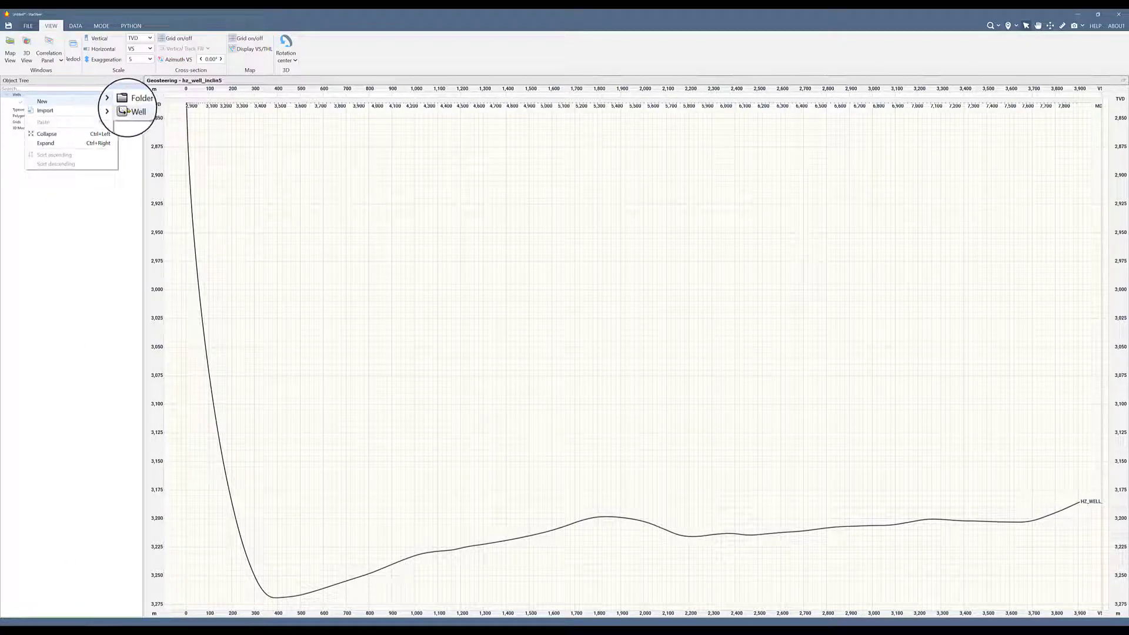
pyautogui.click(128, 111)
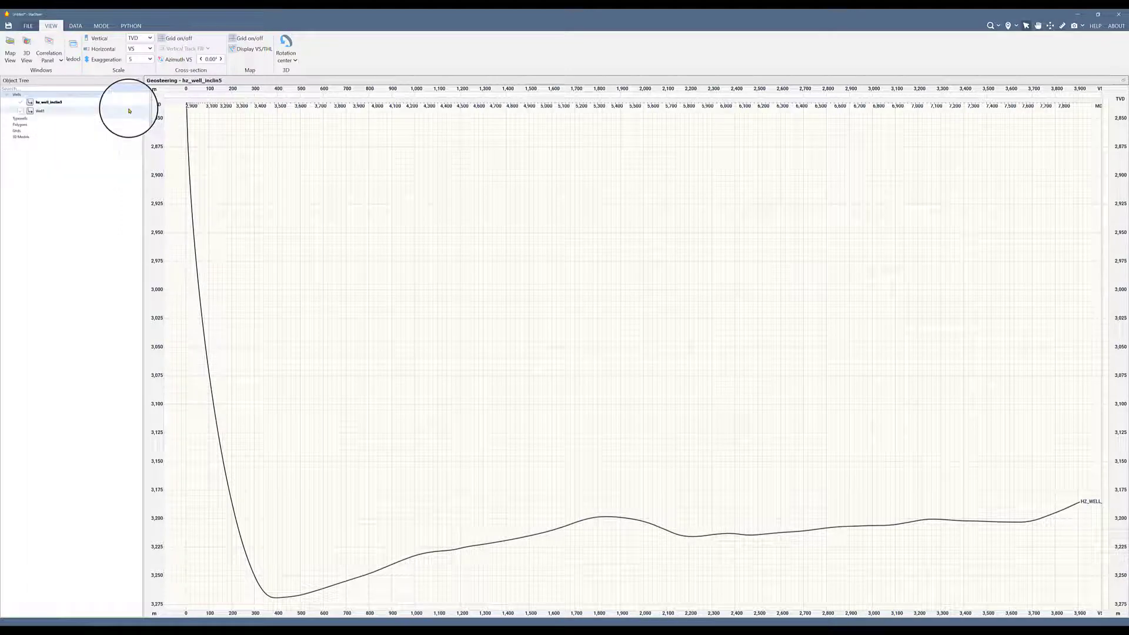
pyautogui.click(37, 111)
pyautogui.rightClick(37, 112)
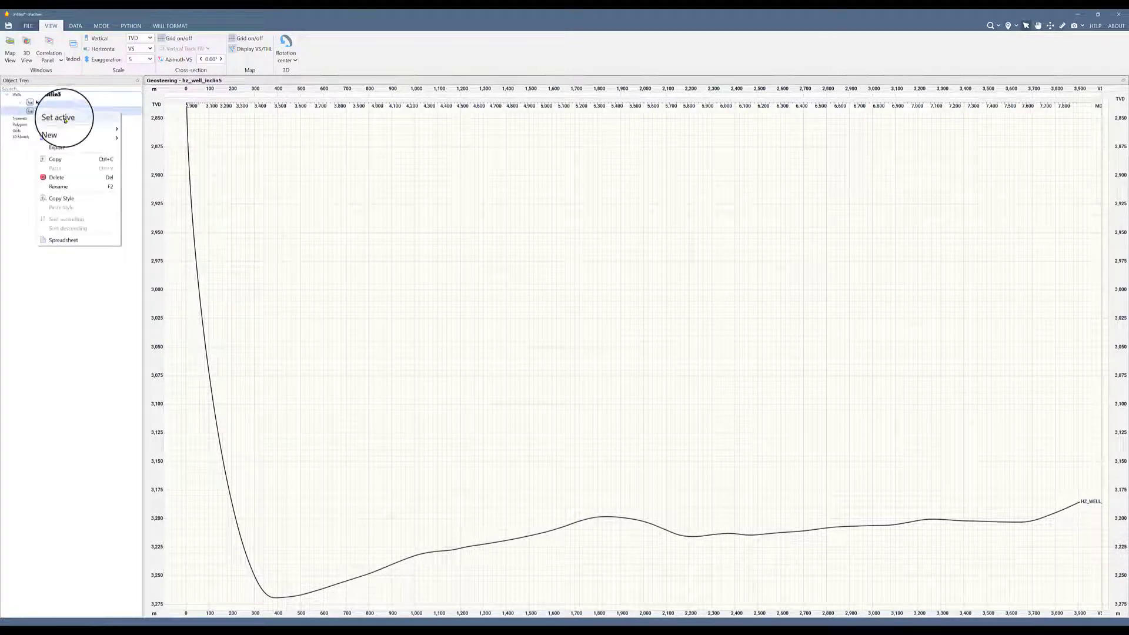
# - Import the hz_well_inclin5 trajectory from Desktop\Data loading\Data 5 into Well1
pyautogui.moveTo(69, 138)
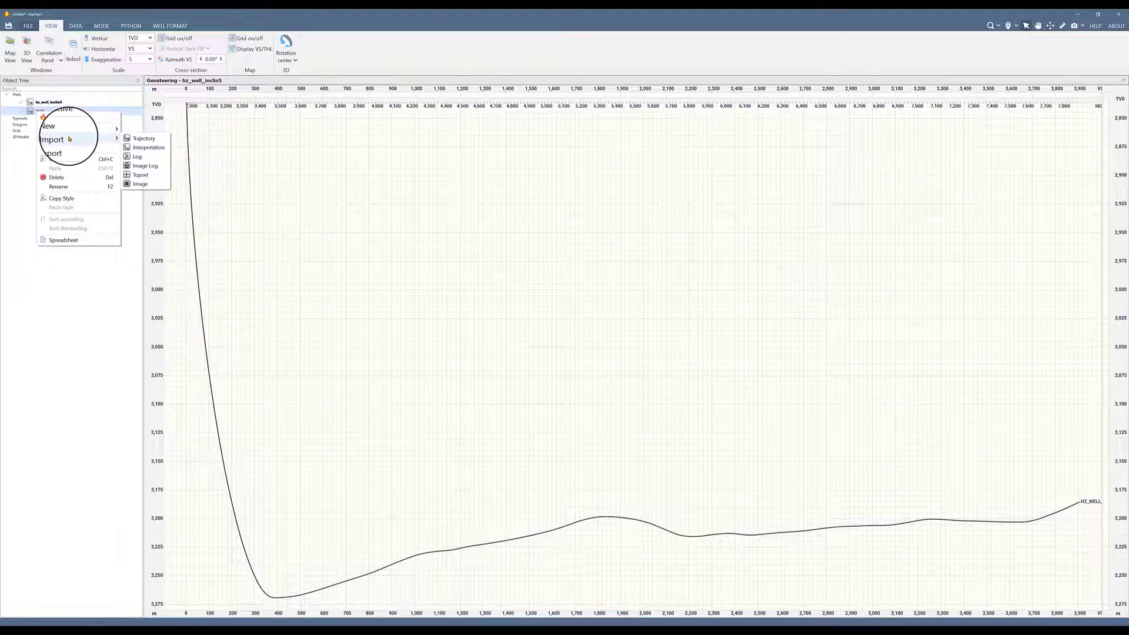
pyautogui.click(154, 139)
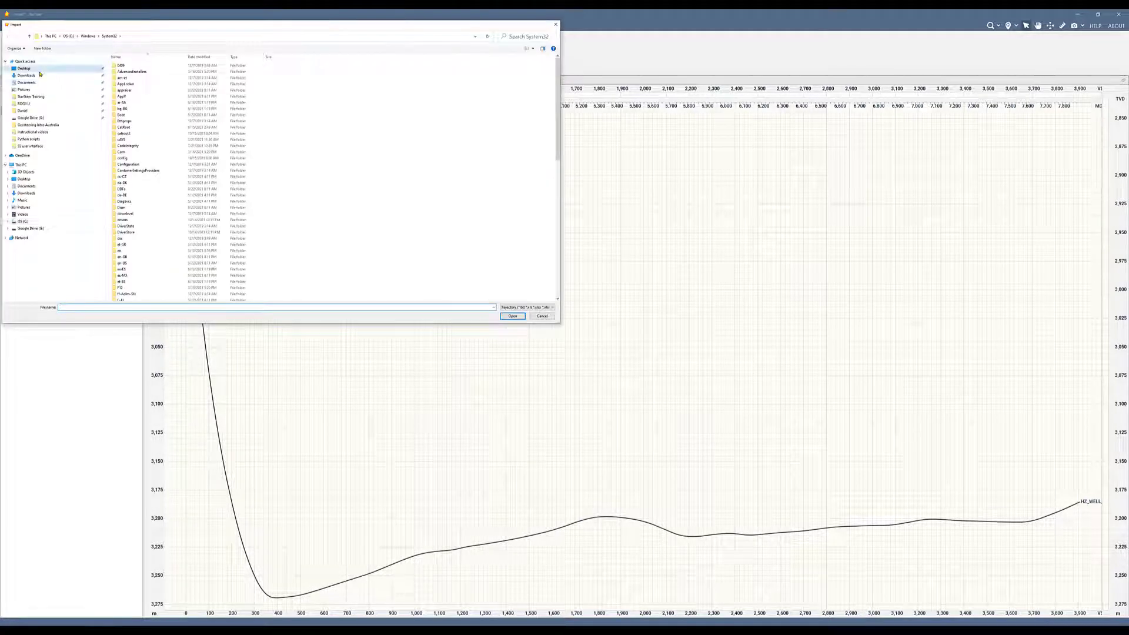
pyautogui.click(39, 68)
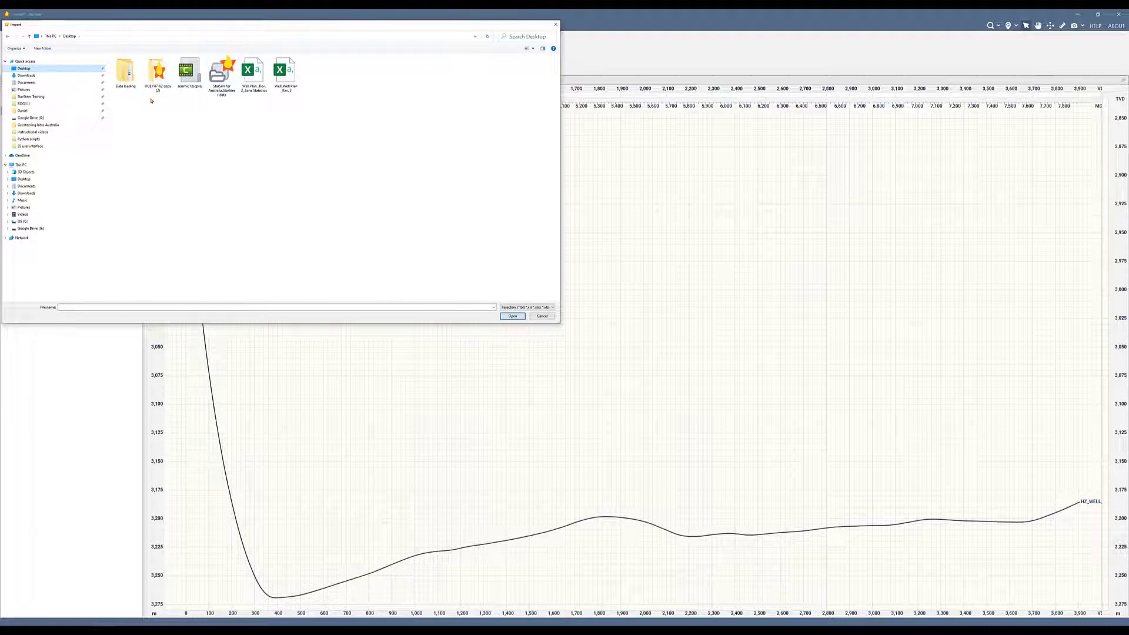
pyautogui.doubleClick(125, 70)
pyautogui.doubleClick(130, 69)
pyautogui.click(130, 67)
pyautogui.click(507, 315)
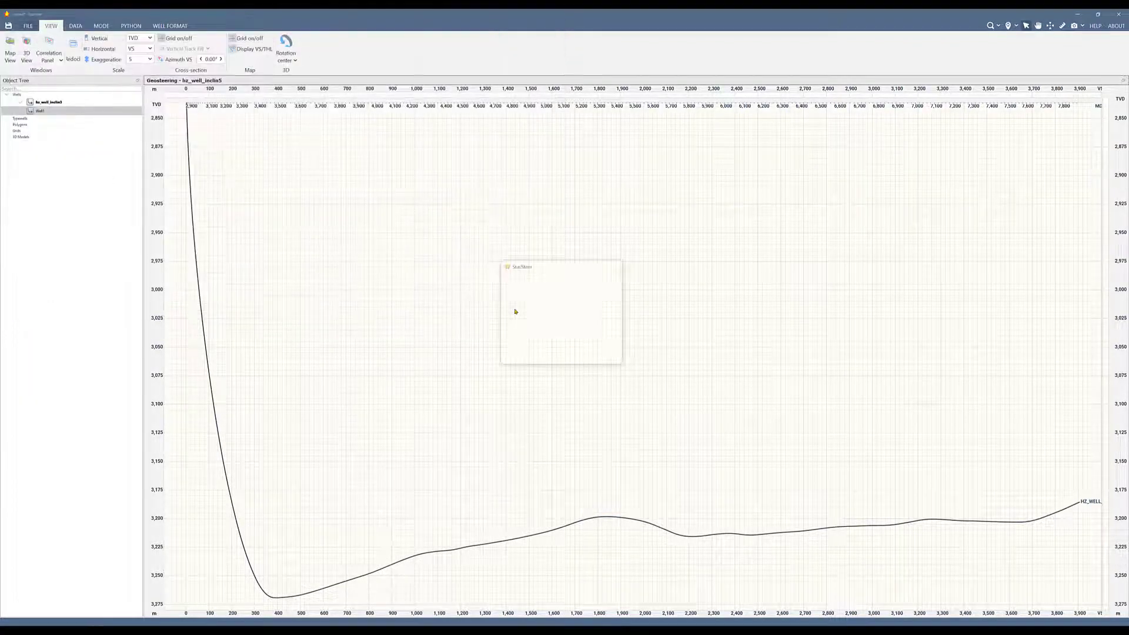
pyautogui.click(685, 399)
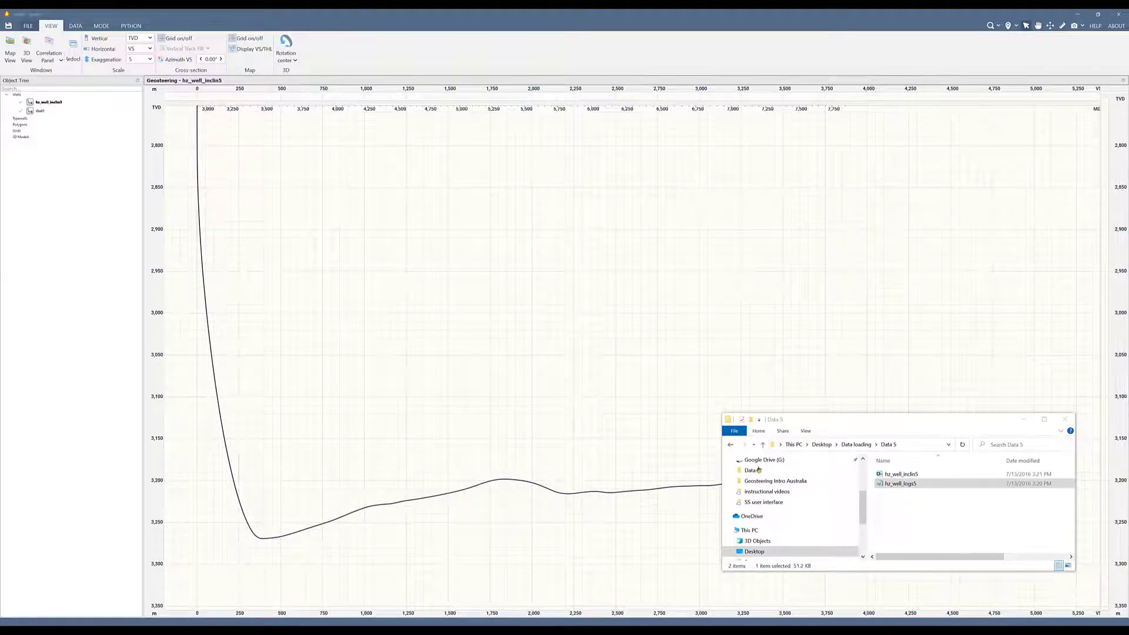
# - Import the GR curve from hz_well_logs5 as a new log using the 'Create new' action
pyautogui.click(894, 485)
pyautogui.moveTo(896, 485); pyautogui.dragTo(287, 321)
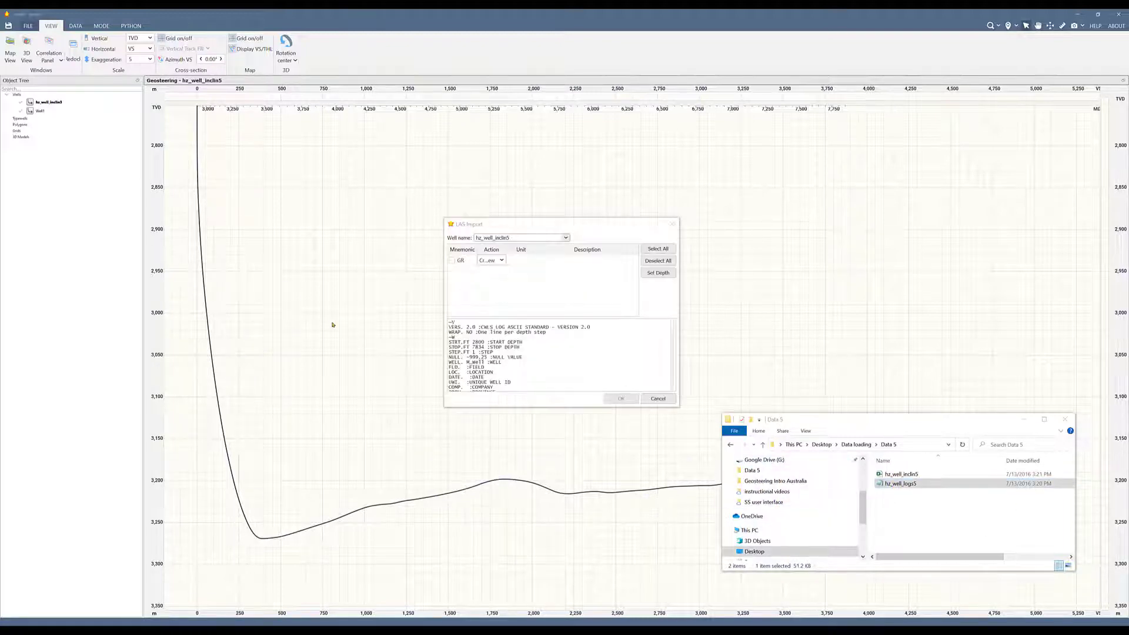
pyautogui.click(452, 260)
pyautogui.click(501, 261)
pyautogui.click(502, 261)
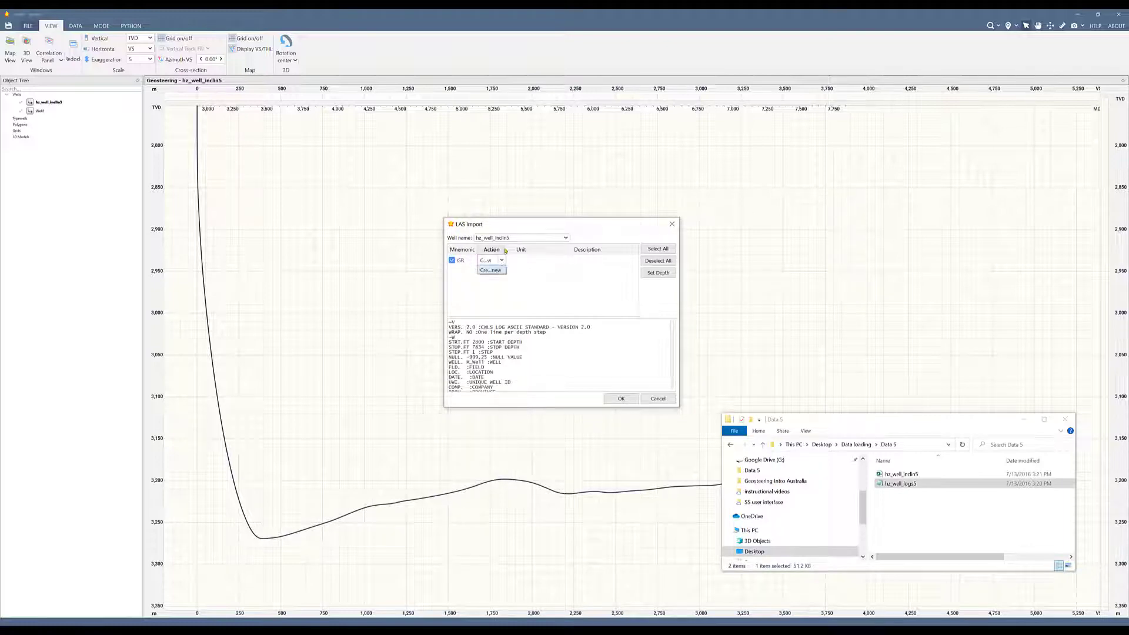
pyautogui.click(506, 250)
pyautogui.doubleClick(507, 249)
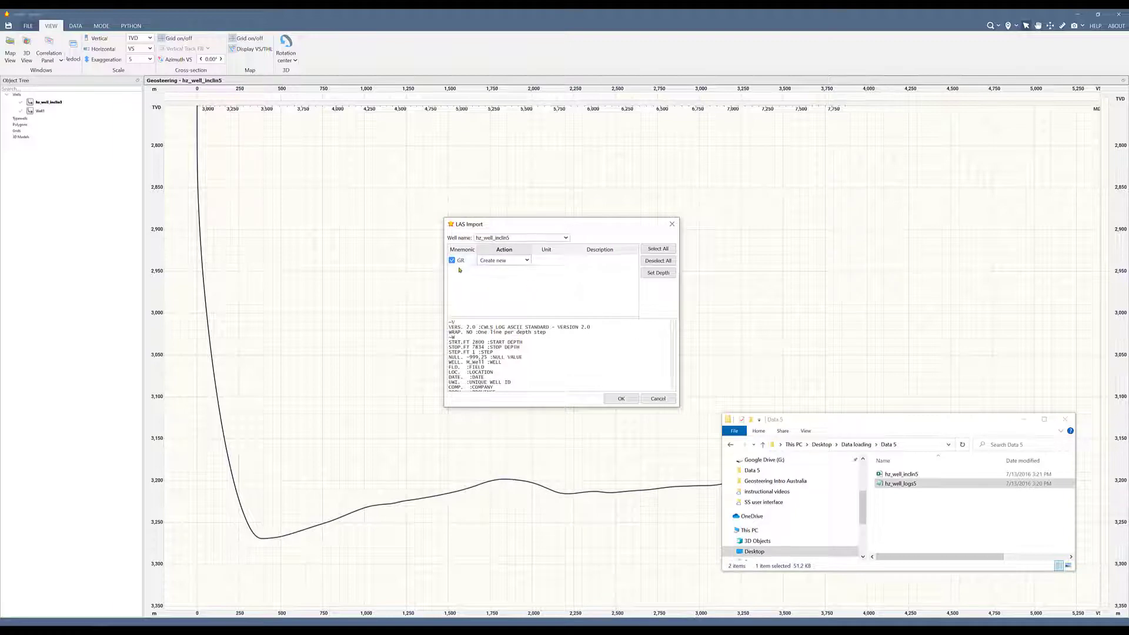
pyautogui.click(527, 262)
pyautogui.click(516, 263)
pyautogui.click(621, 399)
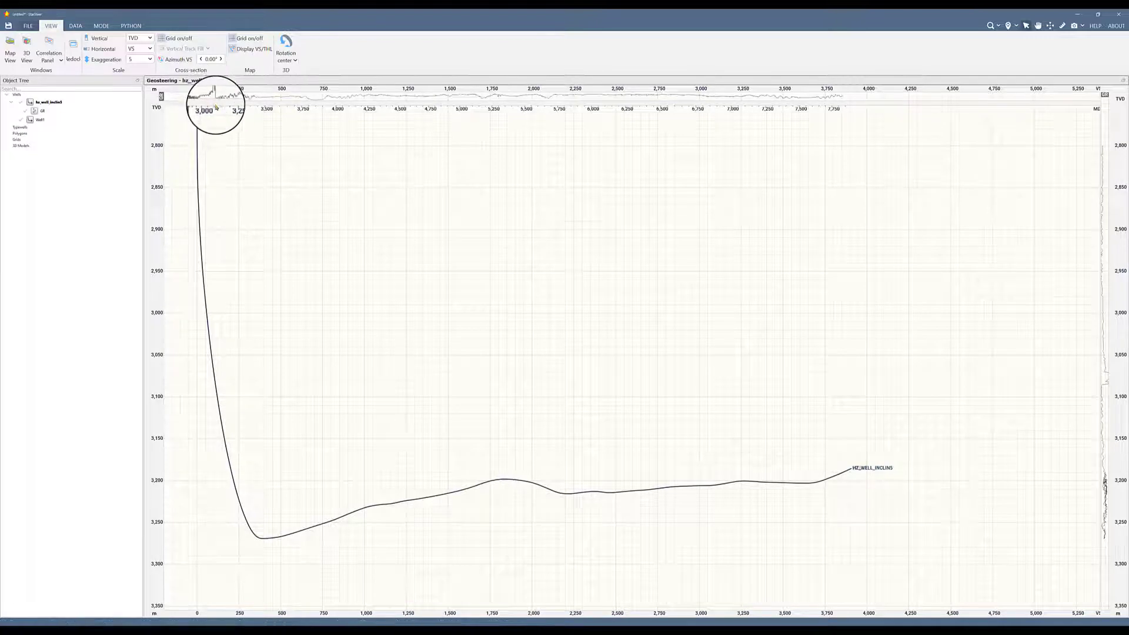
# - Enlarge the GR log track and widen the right-hand log track beside the cross-section
pyautogui.moveTo(216, 108); pyautogui.dragTo(222, 178)
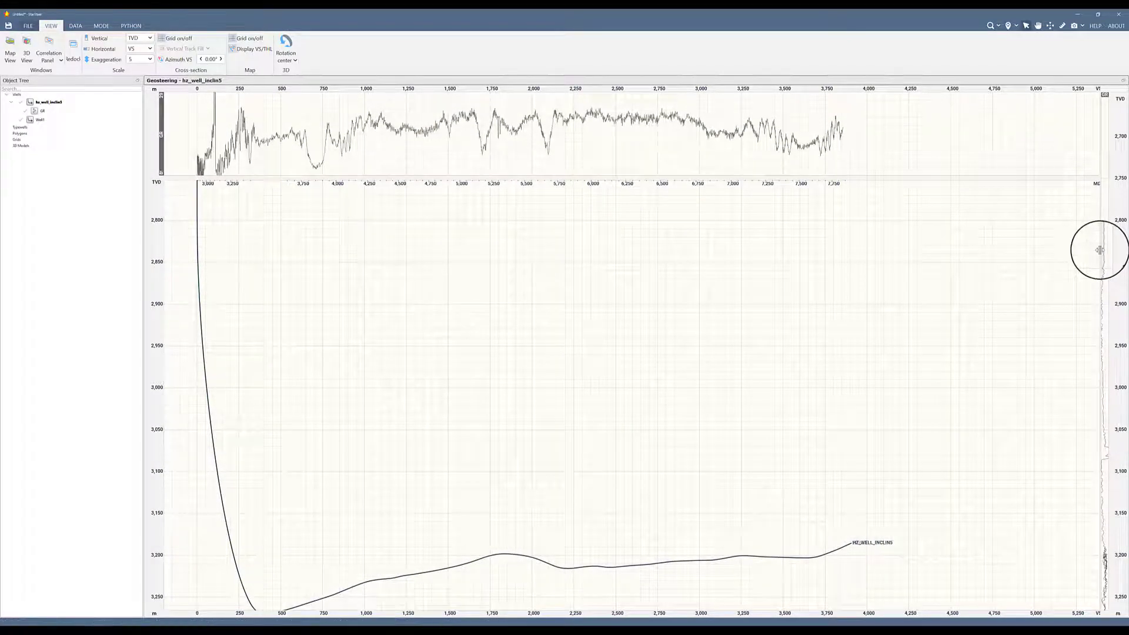
pyautogui.moveTo(1100, 250); pyautogui.dragTo(951, 259)
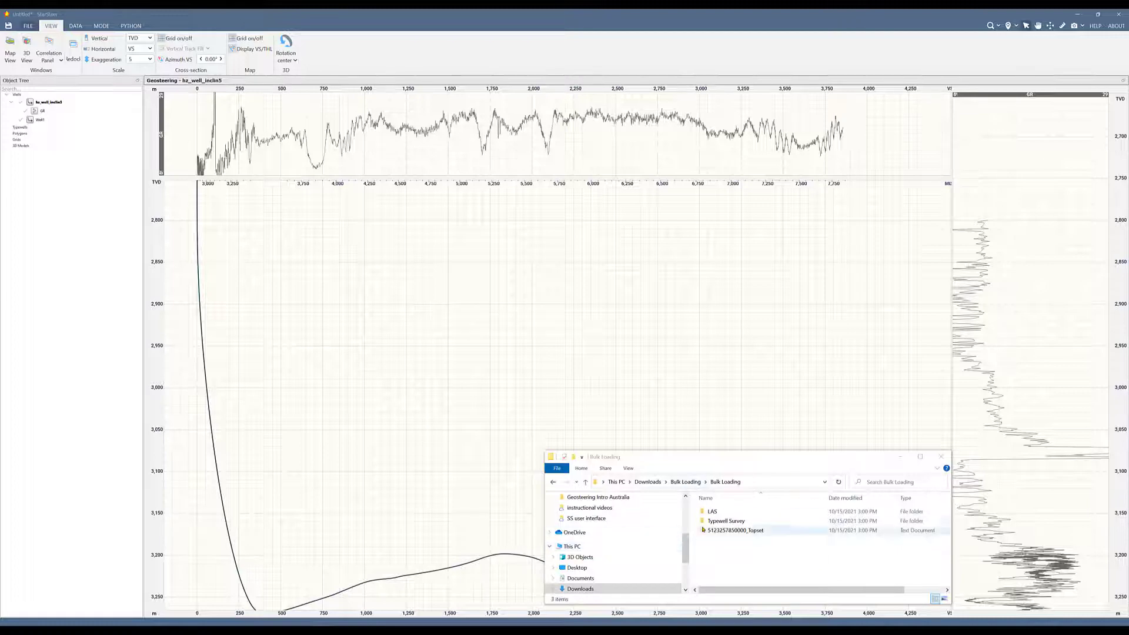
# - Import all eight Typewell Survey spreadsheets as new typewells, keeping the MD and Inclination column assignments
pyautogui.doubleClick(731, 522)
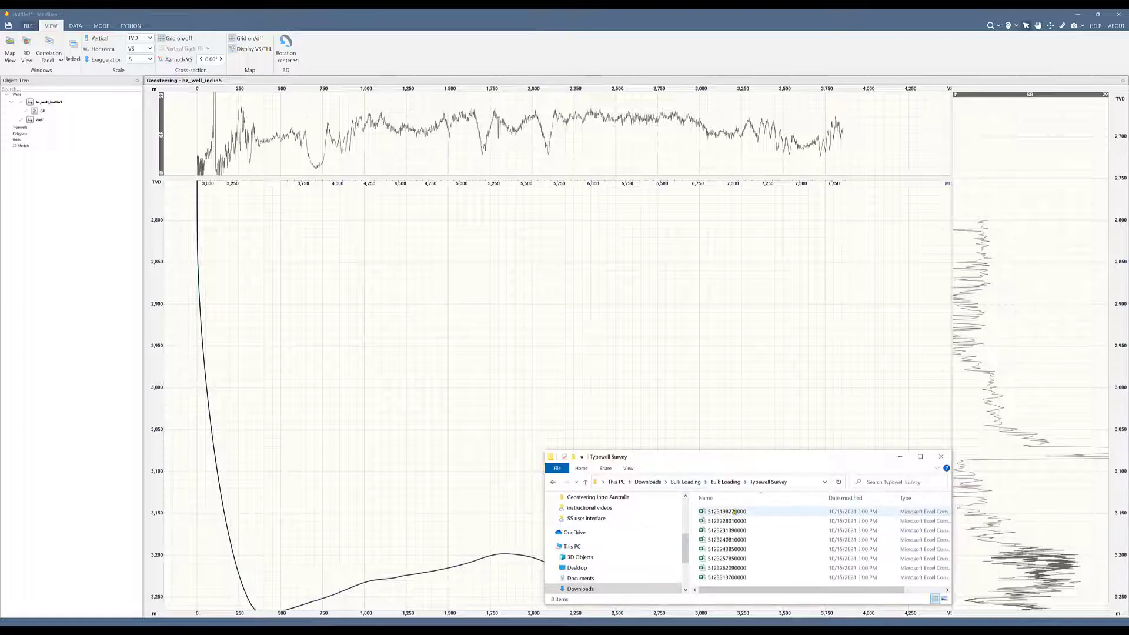
pyautogui.click(729, 512)
pyautogui.moveTo(740, 587); pyautogui.dragTo(512, 374)
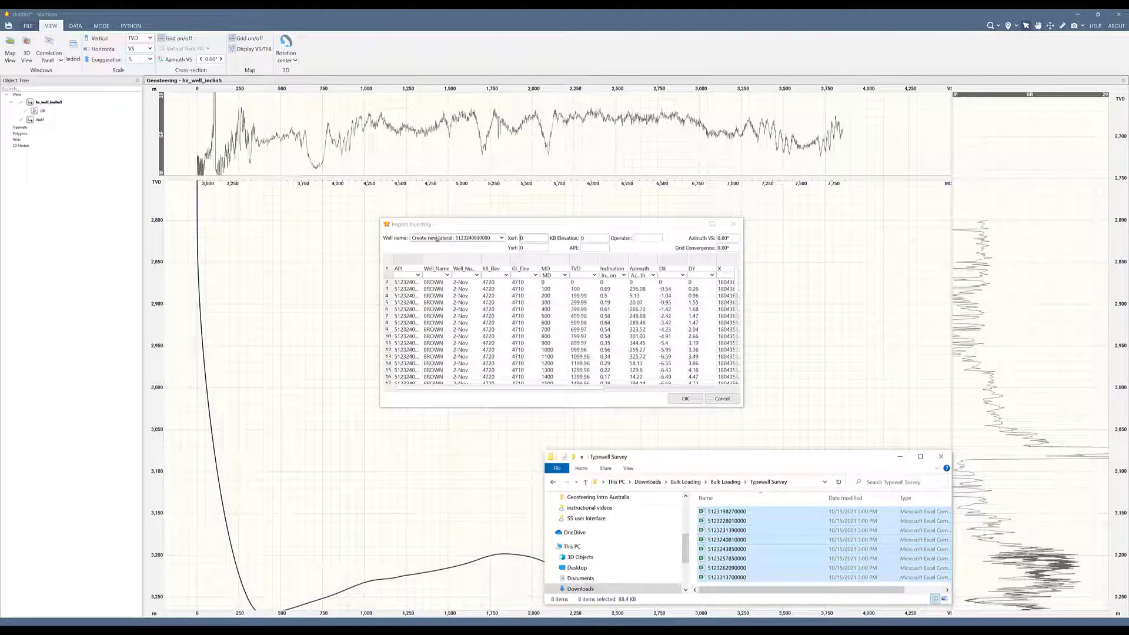
pyautogui.click(502, 239)
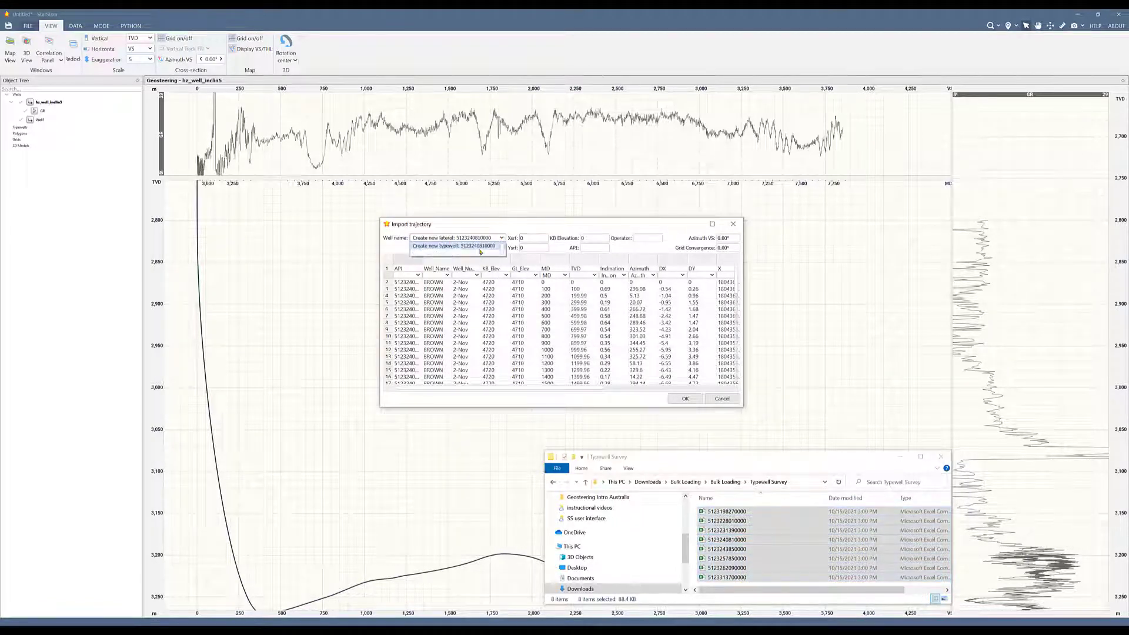
pyautogui.click(479, 247)
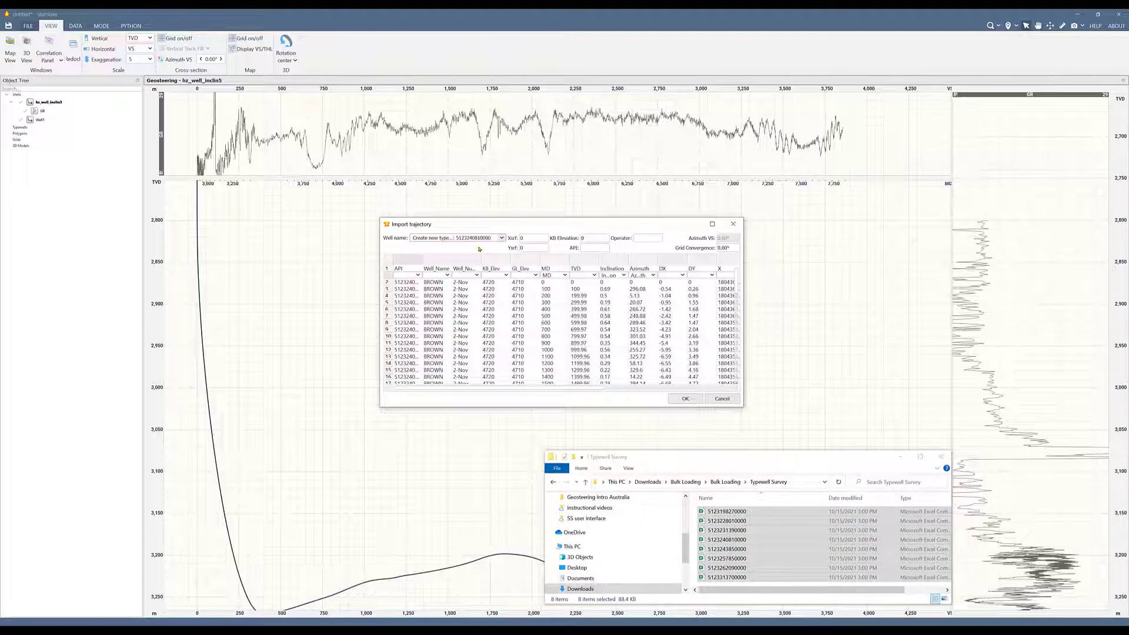
pyautogui.click(566, 276)
pyautogui.click(625, 275)
pyautogui.click(644, 276)
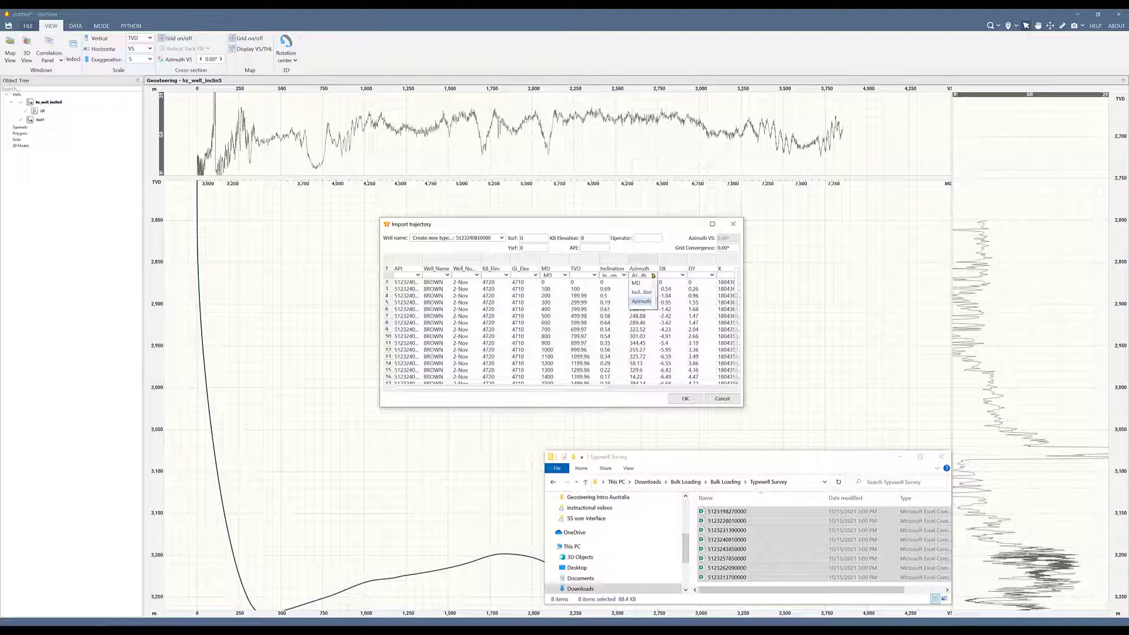
pyautogui.click(686, 399)
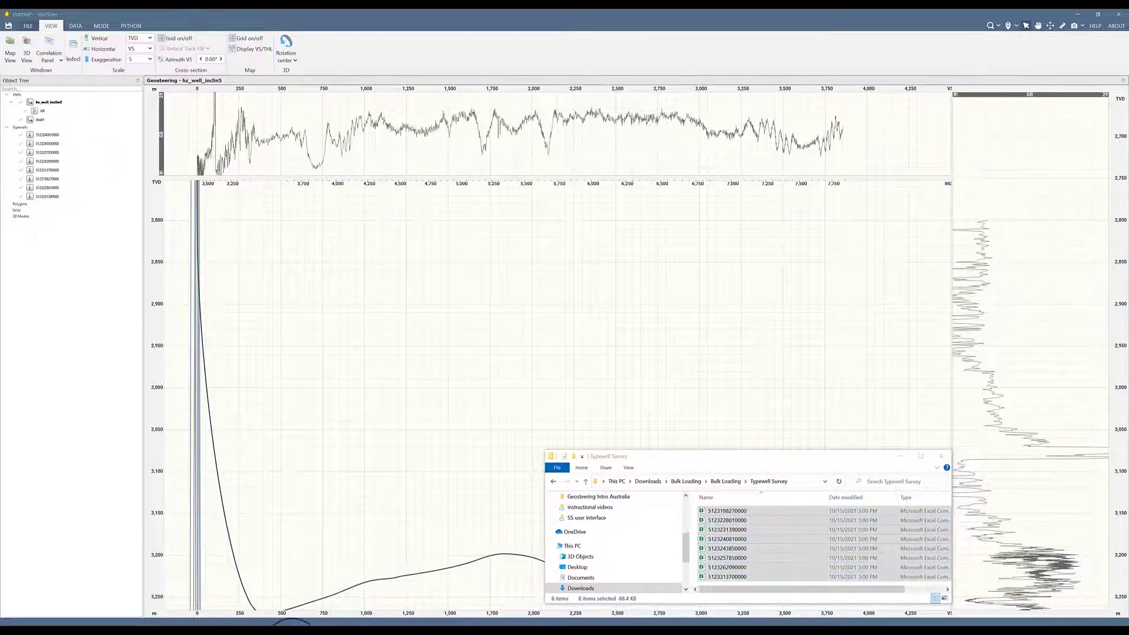
# - Import all eight LAS files into their matched typewells with every log mnemonic selected
pyautogui.click(727, 482)
pyautogui.doubleClick(729, 511)
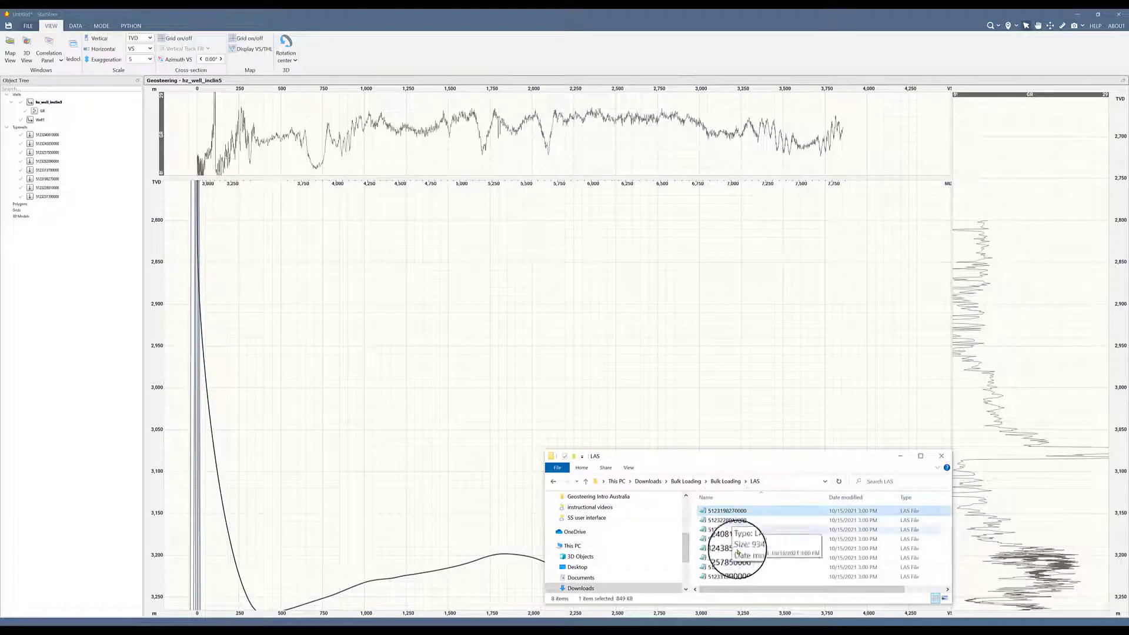
pyautogui.keyDown('shift'); pyautogui.click(728, 576); pyautogui.keyUp('shift')
pyautogui.moveTo(738, 568); pyautogui.dragTo(365, 391)
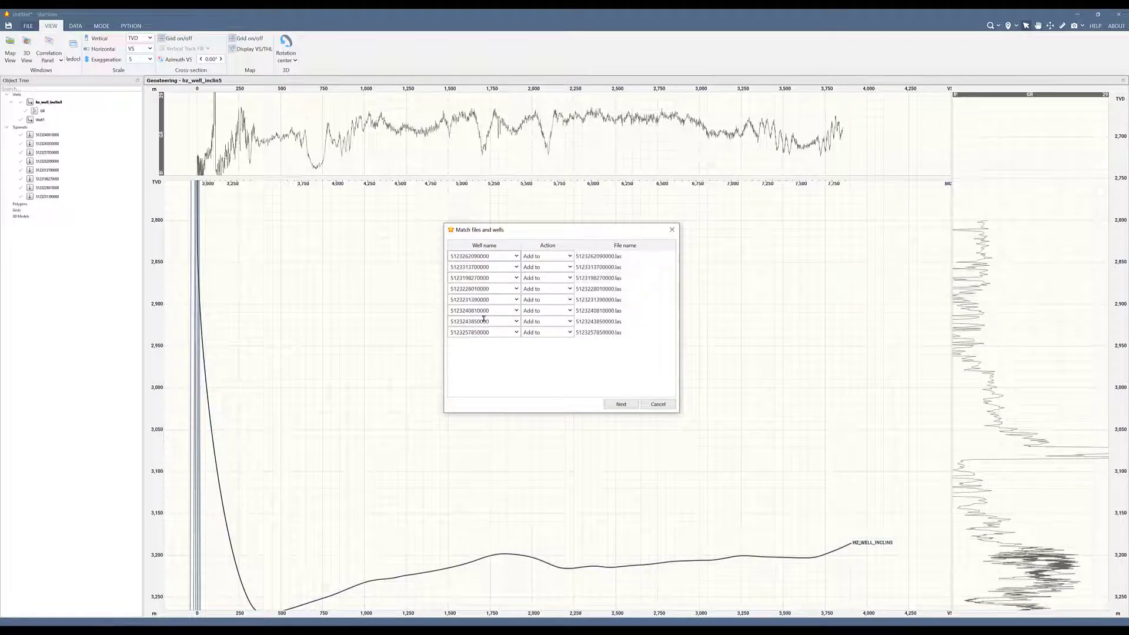
pyautogui.click(621, 404)
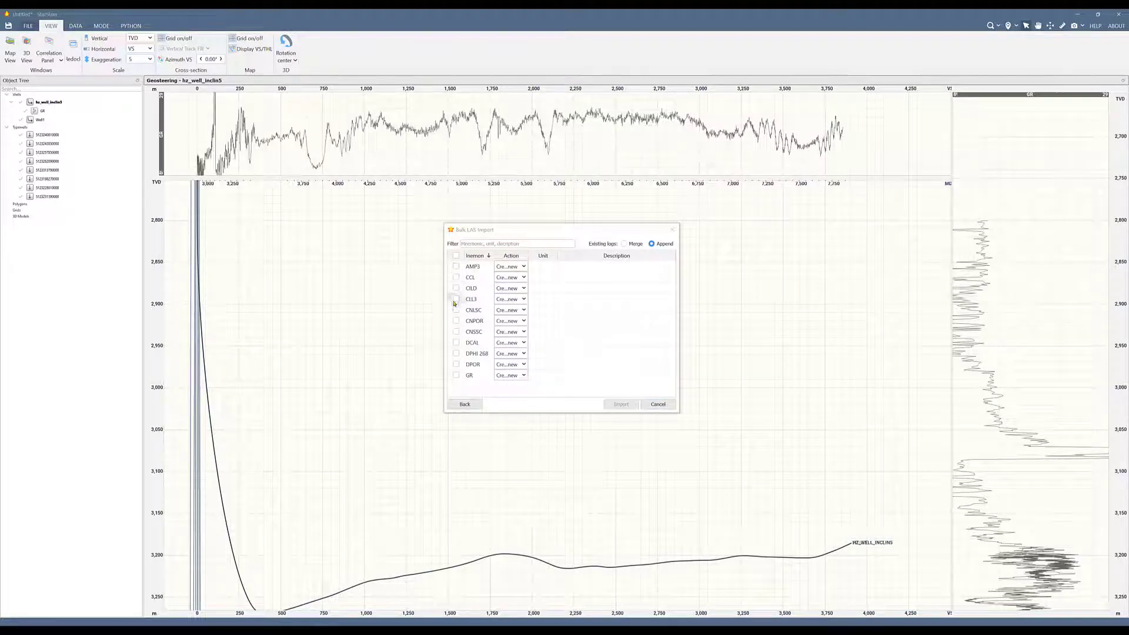
pyautogui.click(457, 256)
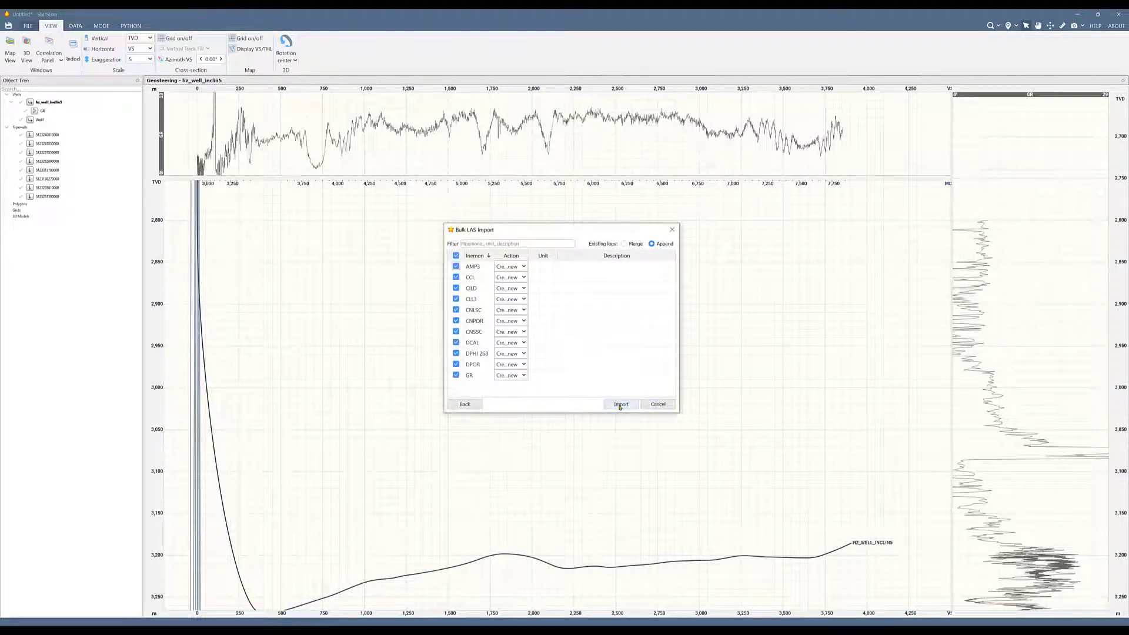
pyautogui.click(621, 404)
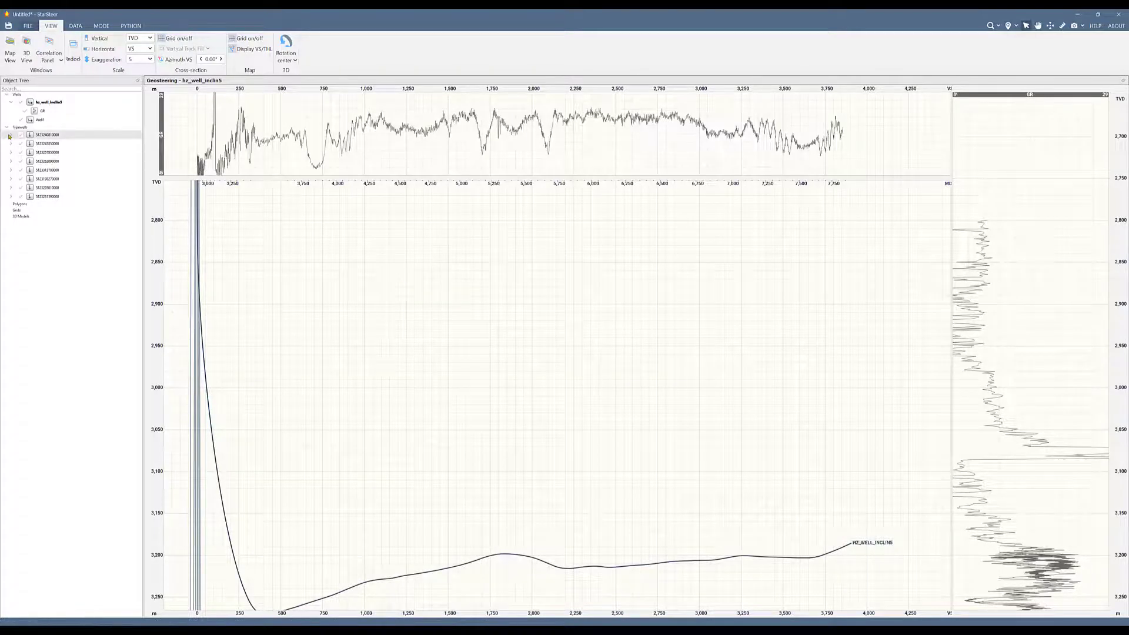
# - Review the first typewell's trajectory table, then close it
pyautogui.click(10, 135)
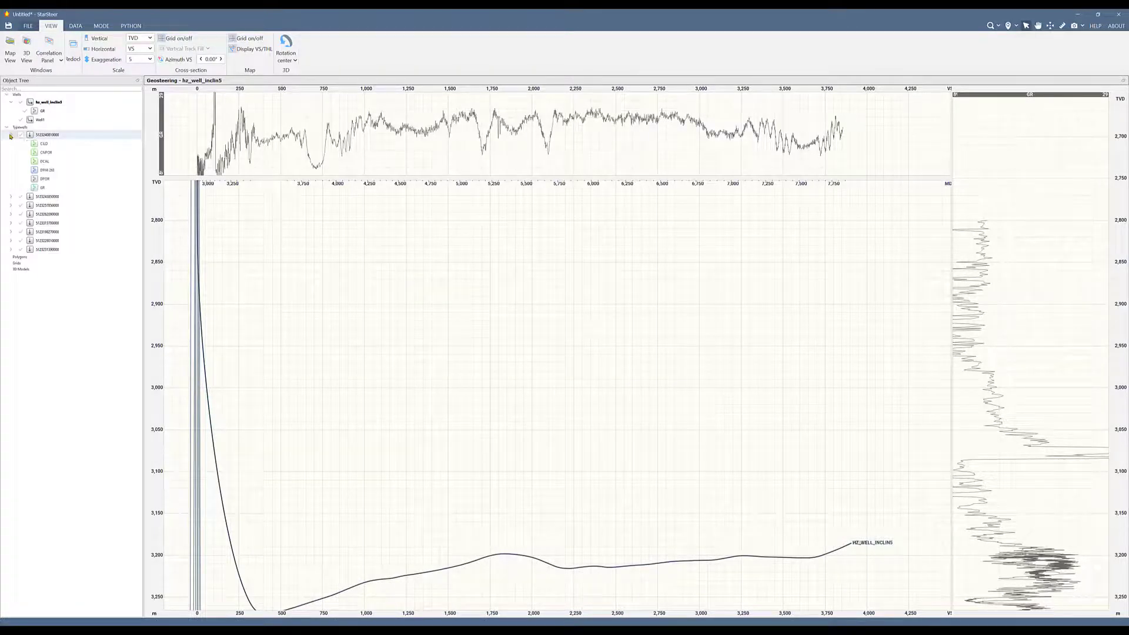
pyautogui.rightClick(46, 136)
pyautogui.click(132, 256)
pyautogui.click(610, 180)
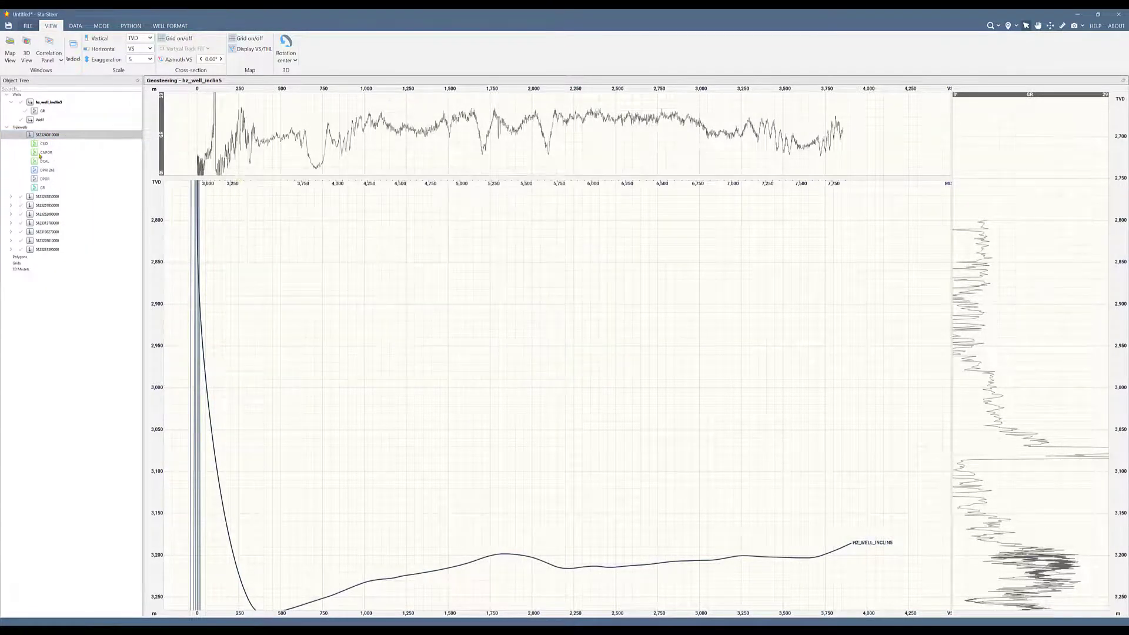
# - Display the last typewell's TL GAMMA log in the log track
pyautogui.click(11, 197)
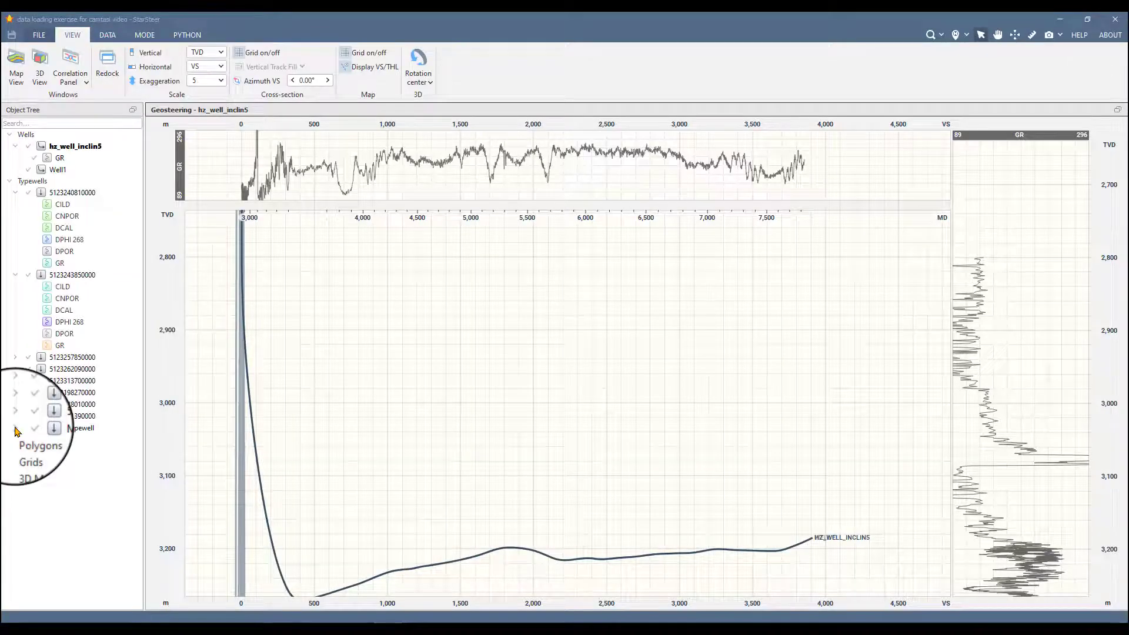
pyautogui.click(16, 431)
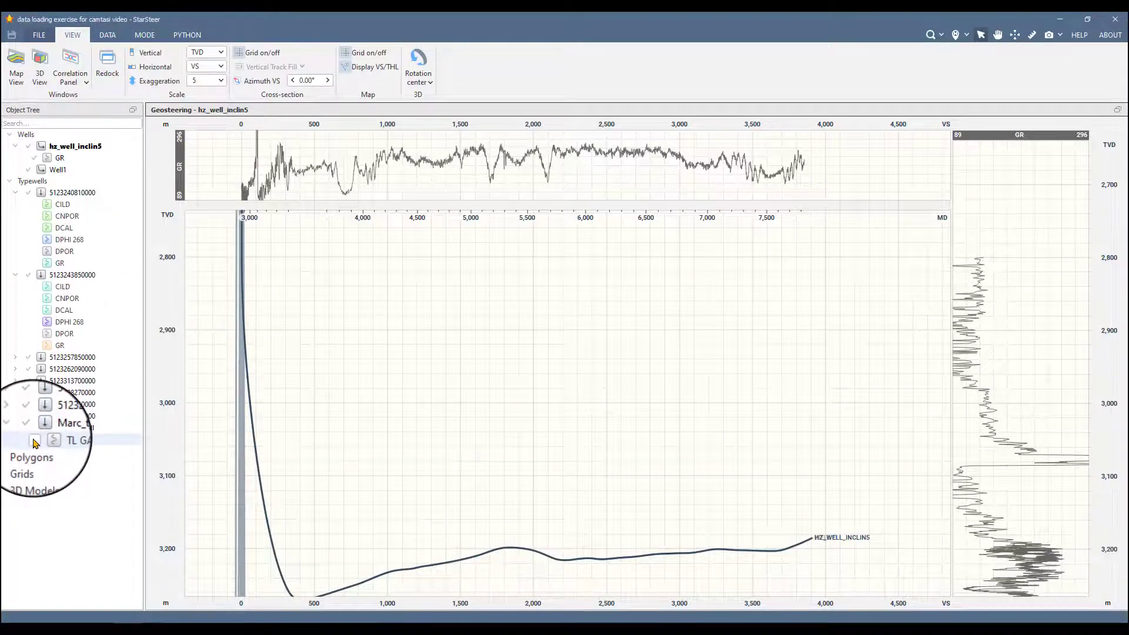
pyautogui.click(34, 440)
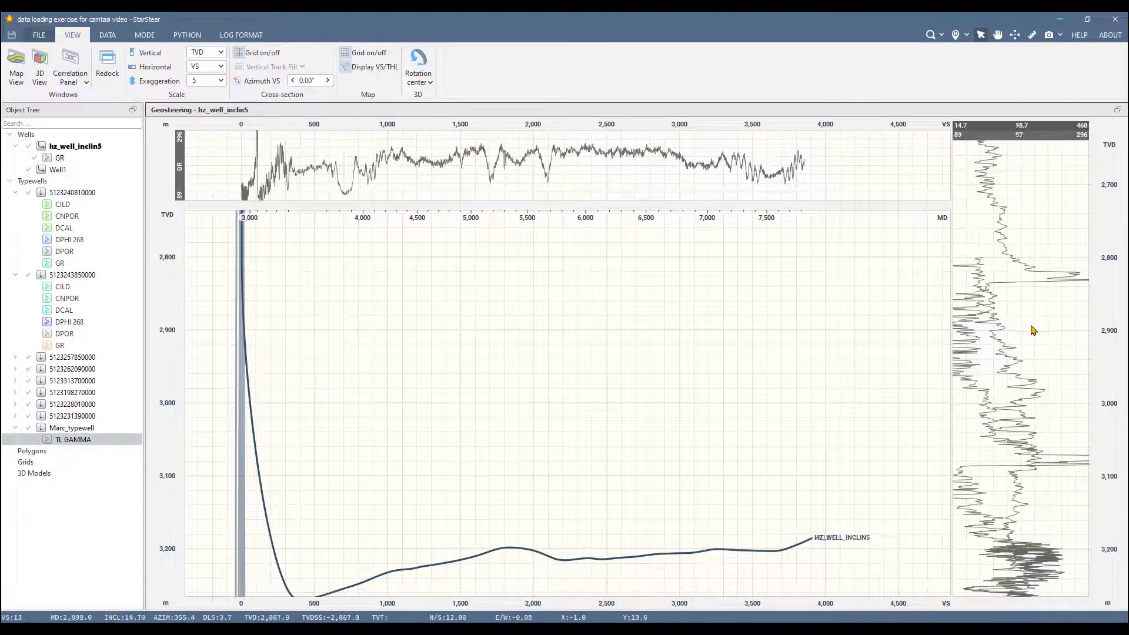